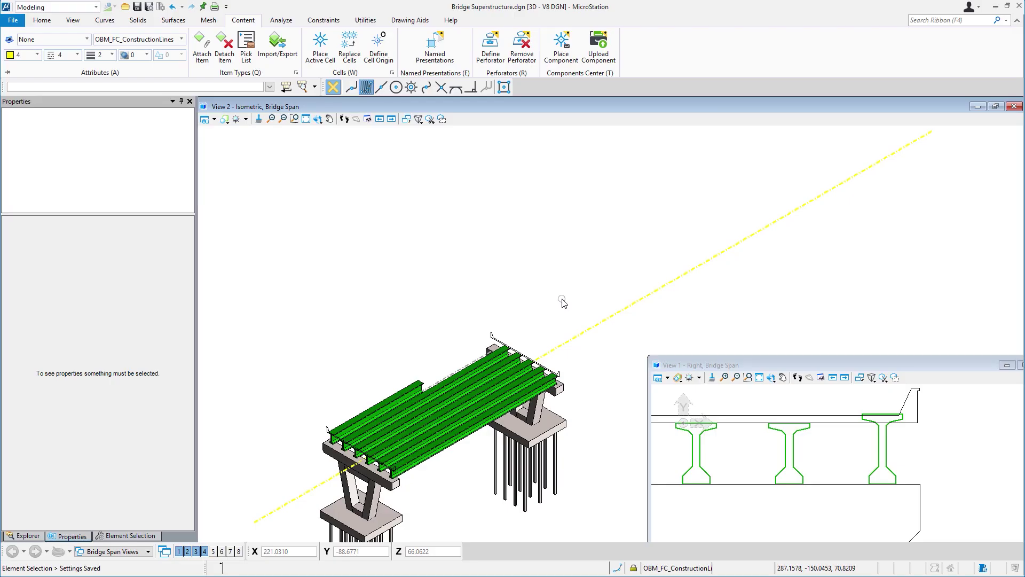
Step: Select the edge girder and switch its Variation to G63
left_click(414, 392)
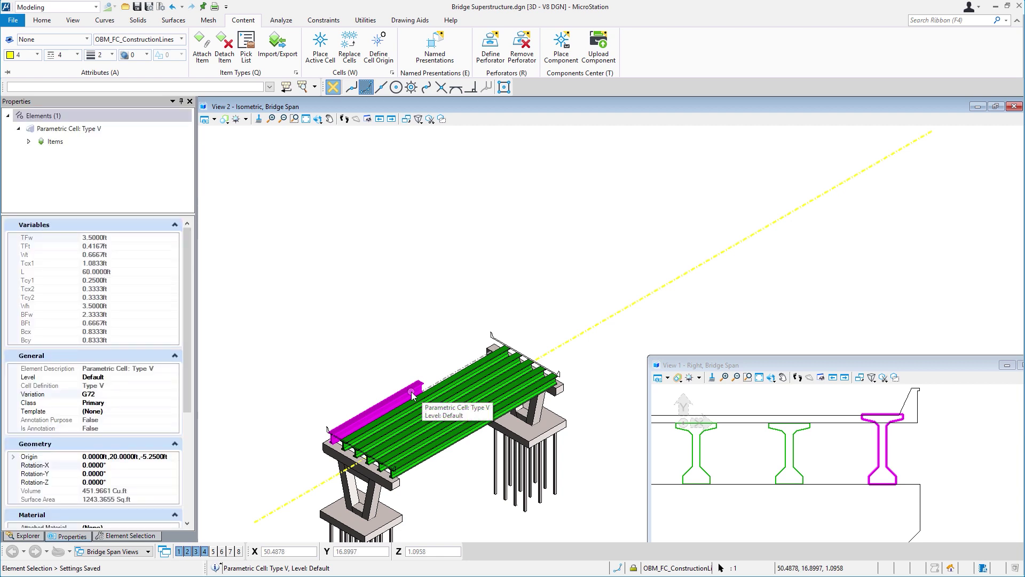
scroll(172, 444, "down", 5)
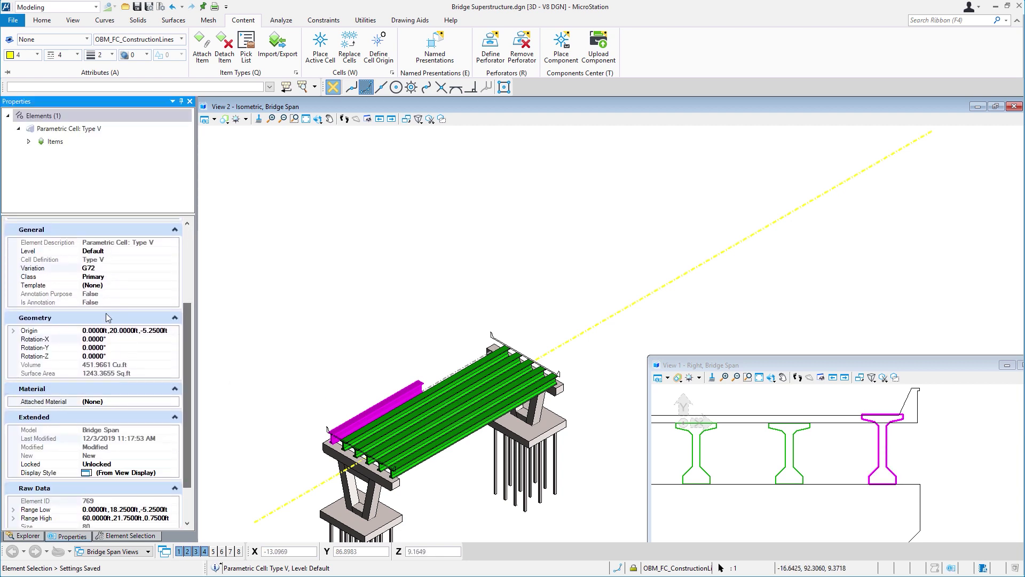
left_click(116, 267)
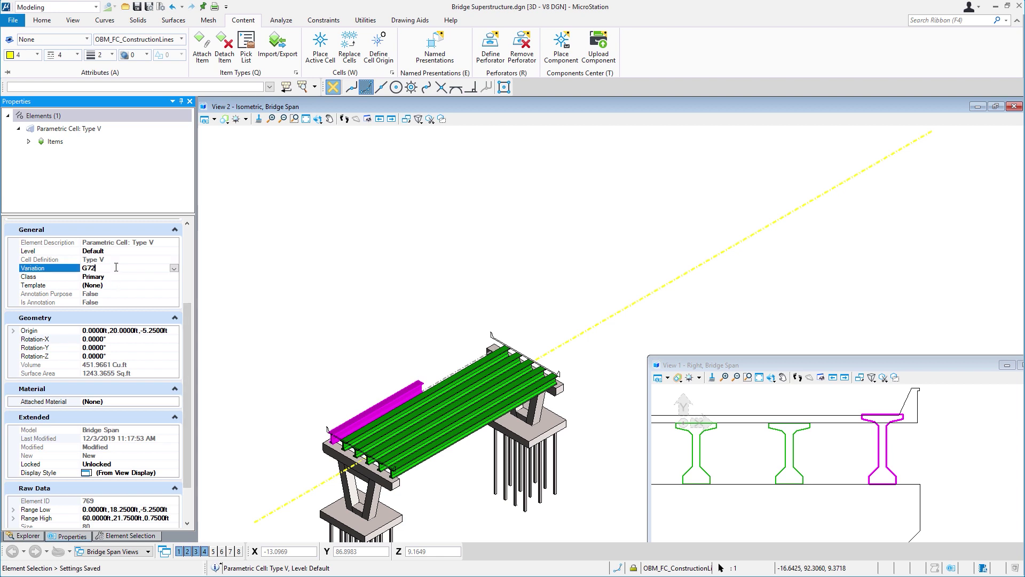
left_click(174, 268)
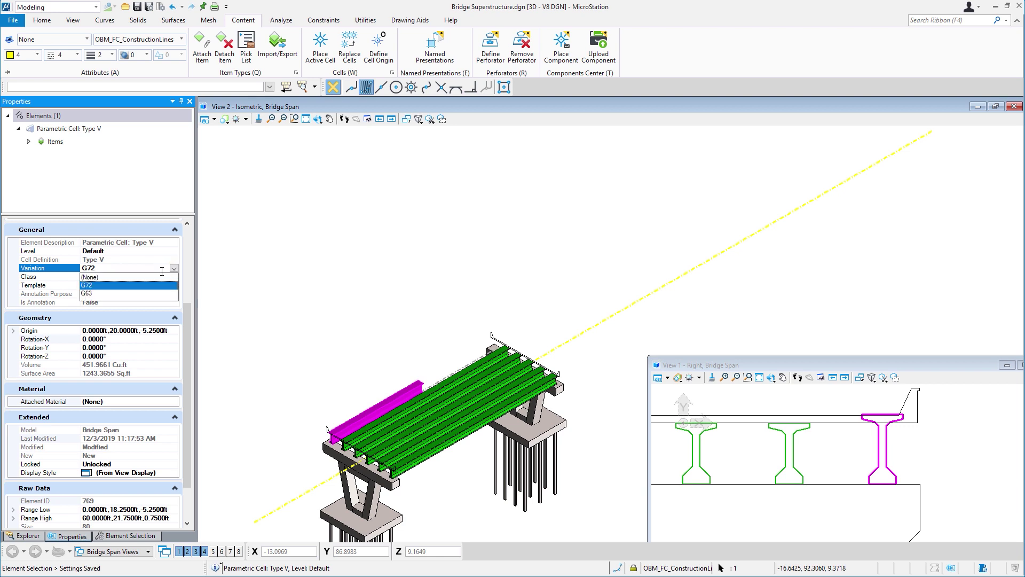
left_click(98, 293)
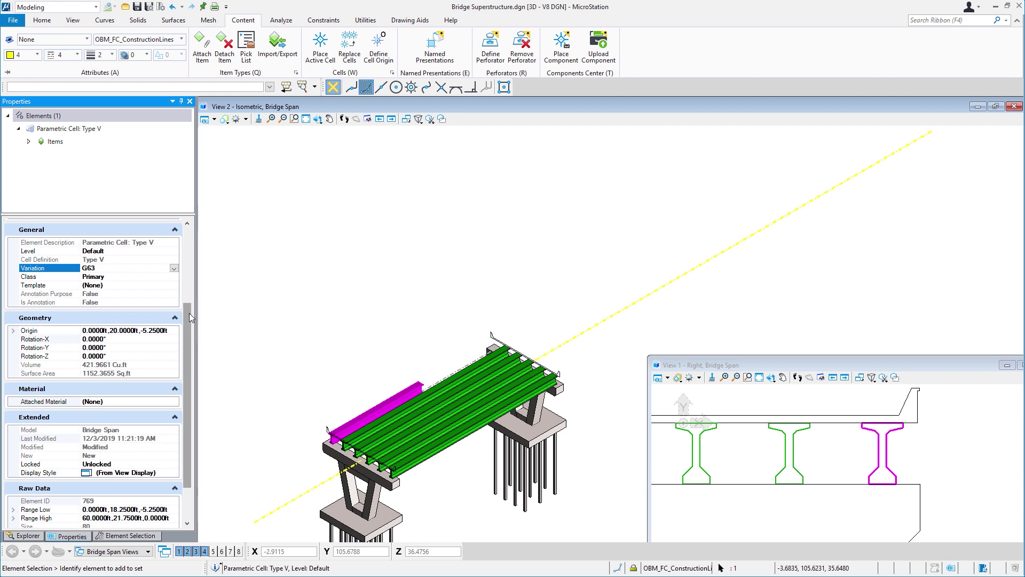
Step: Change the girder's Len from 60 to 110 ft, then deselect it
scroll(190, 317, "down", 3)
left_click(117, 520)
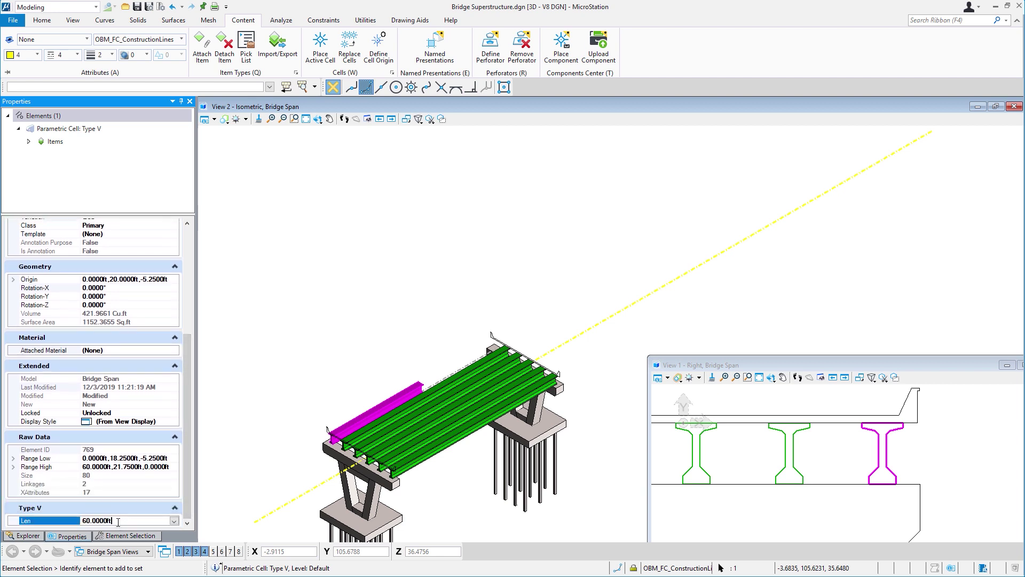
left_click_drag(110, 521, 81, 521)
key("BackSpace")
type("110")
key("Return")
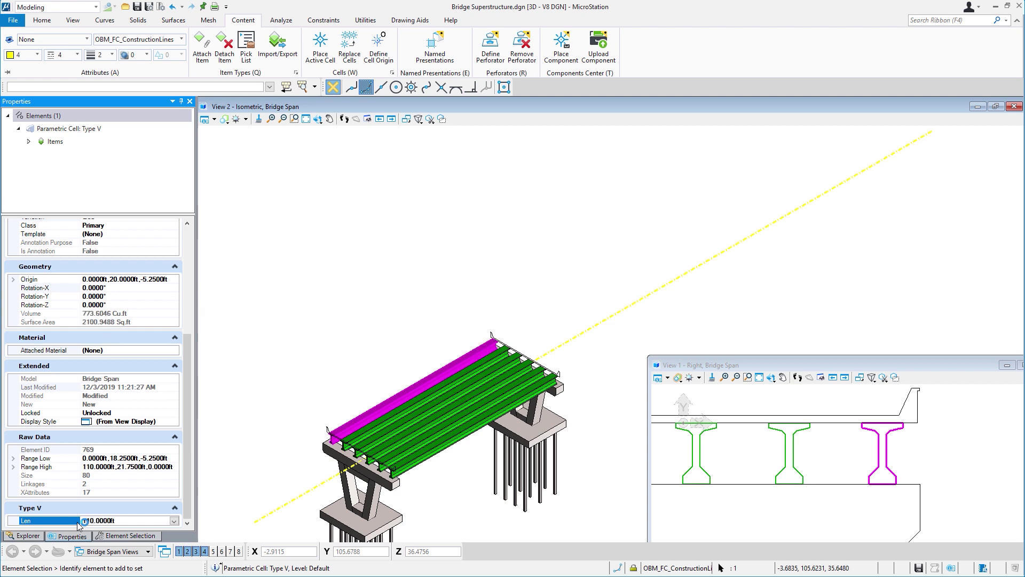
left_click(419, 342)
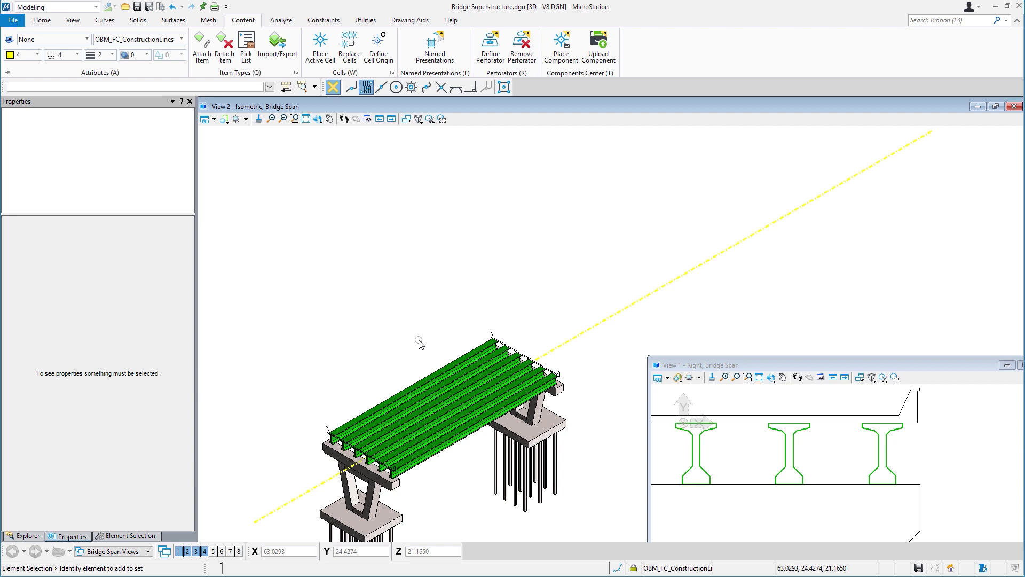
Step: Make Inclined Columns Pier the active cell for placement
left_click(324, 57)
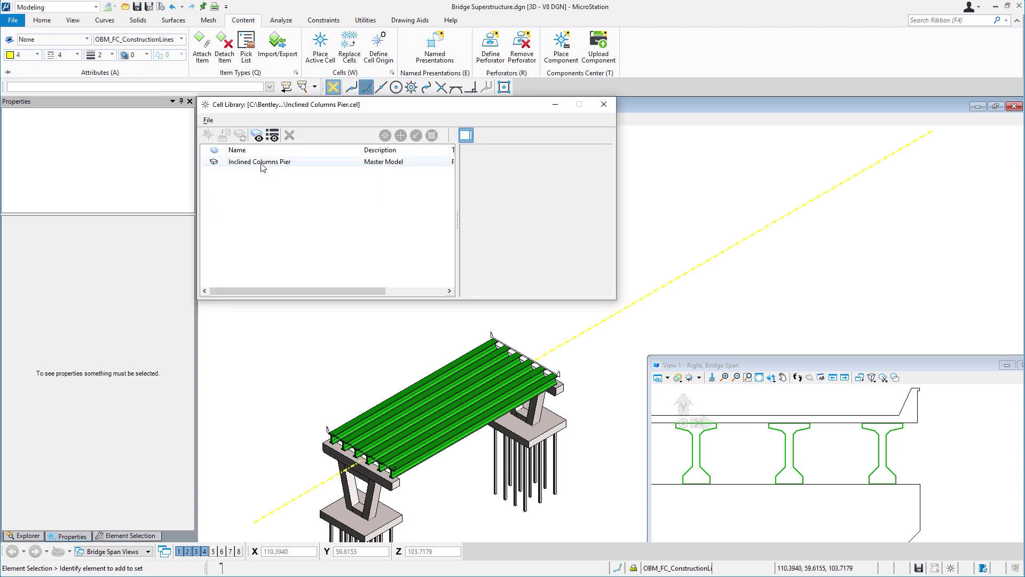
left_click(262, 167)
right_click(270, 160)
left_click(294, 160)
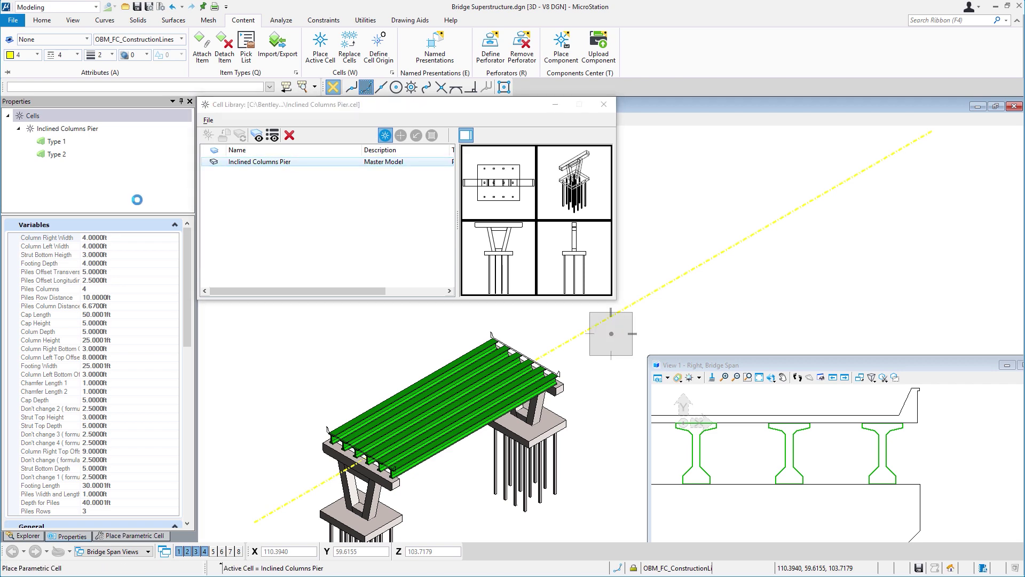
Step: Set the pier to Type 1 with a 46.5 ft Cap Length and a 270° angle
left_click(118, 536)
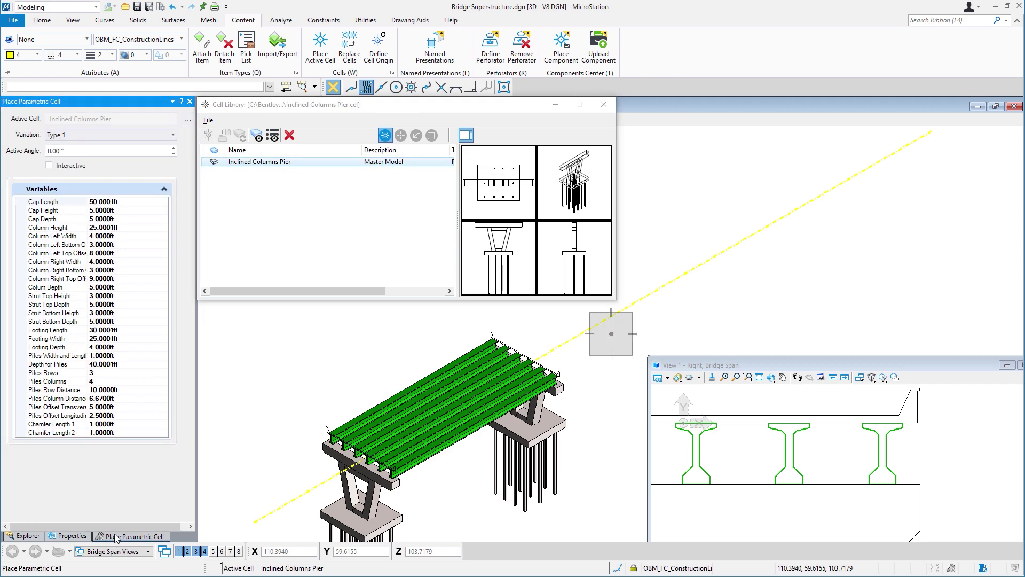
left_click(104, 135)
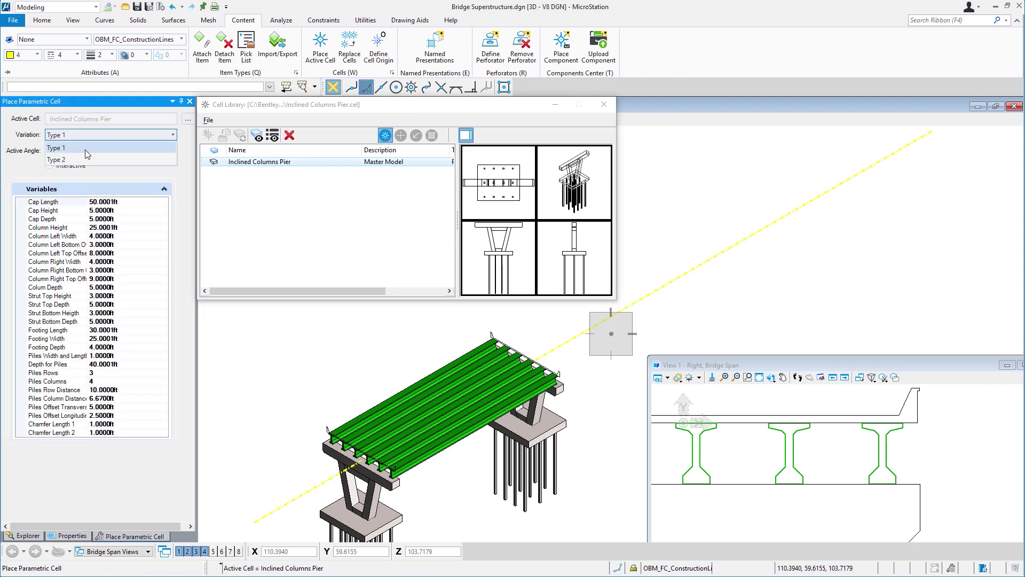
left_click(85, 150)
left_click(114, 203)
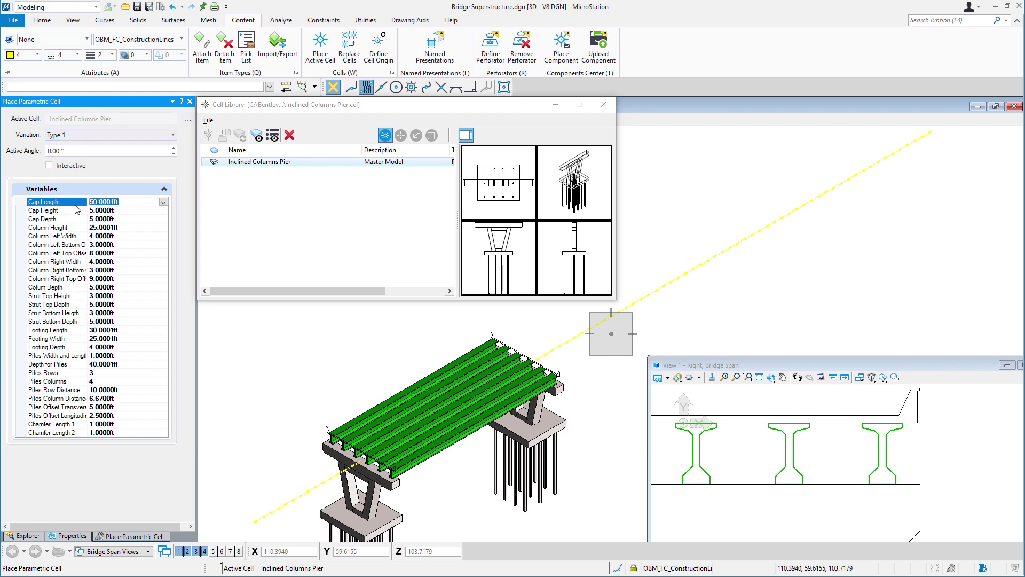
type("46.5")
key("Tab")
left_click(173, 155)
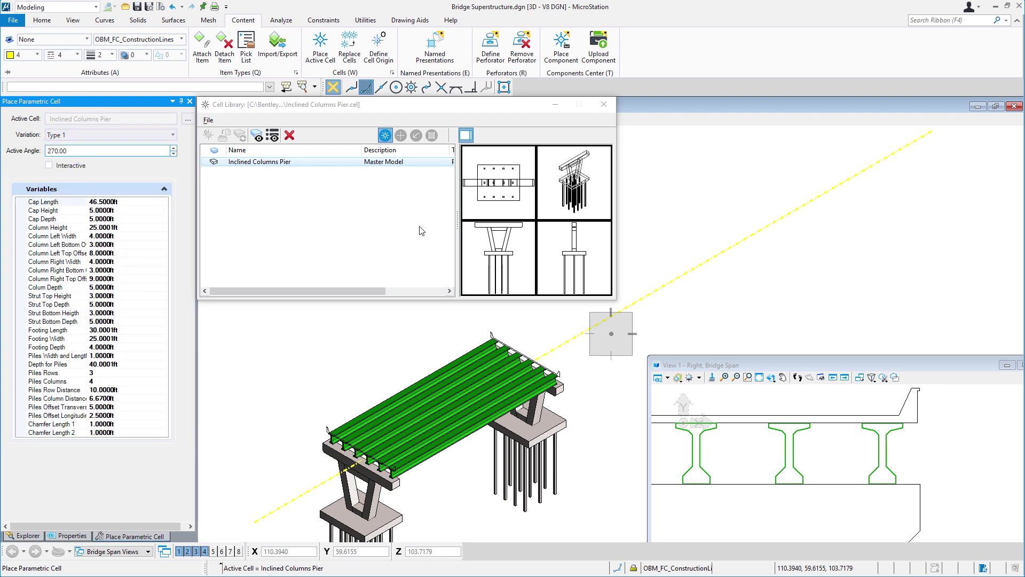
Step: Place the pier on the construction line using a Nearest snap, then select it
key("t")
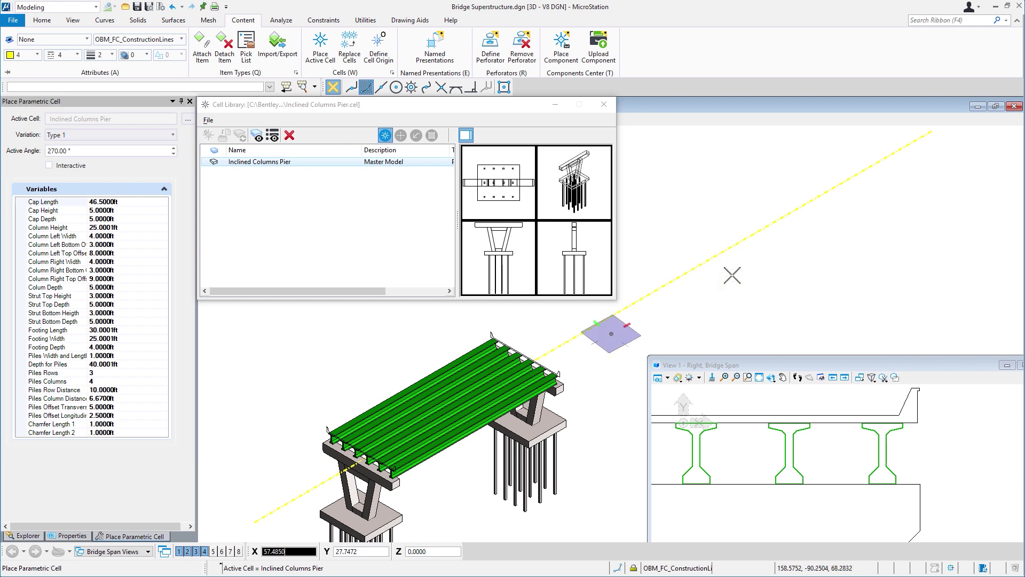
key("n")
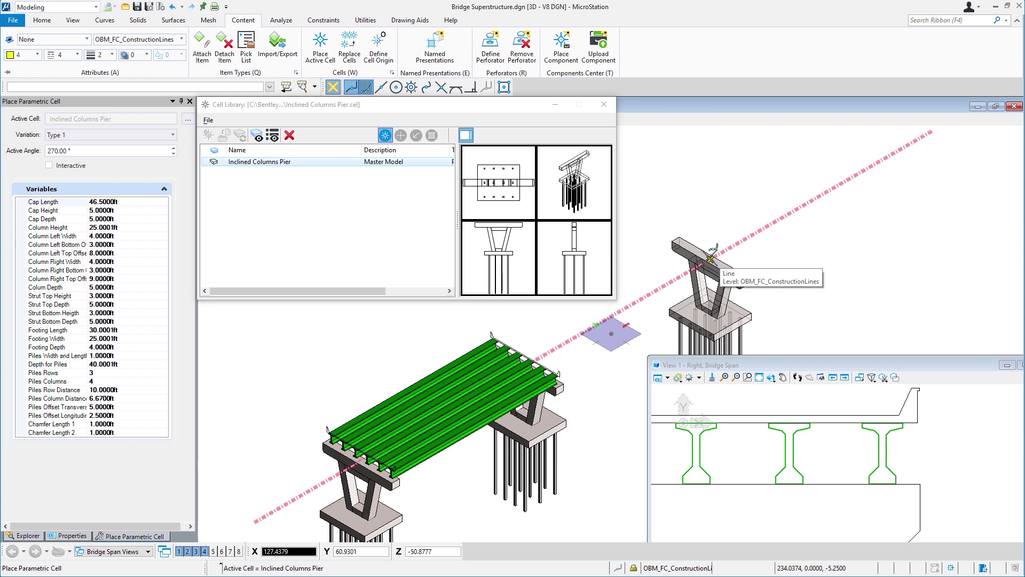
left_click(710, 259)
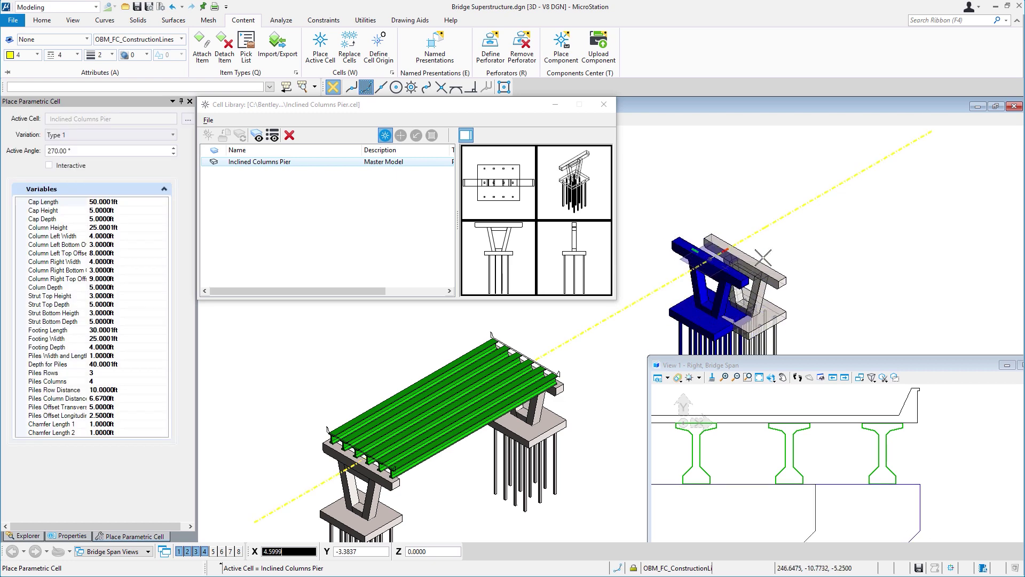
key("Escape")
left_click(746, 284)
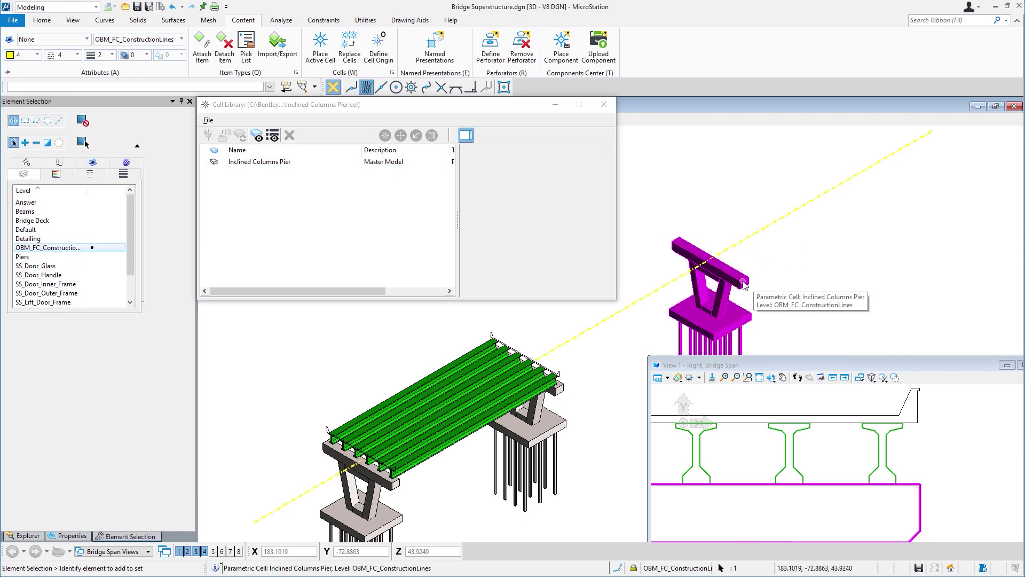
Step: Review the placed pier's Variation properties, deselect it, and open the Components Center
left_click(69, 535)
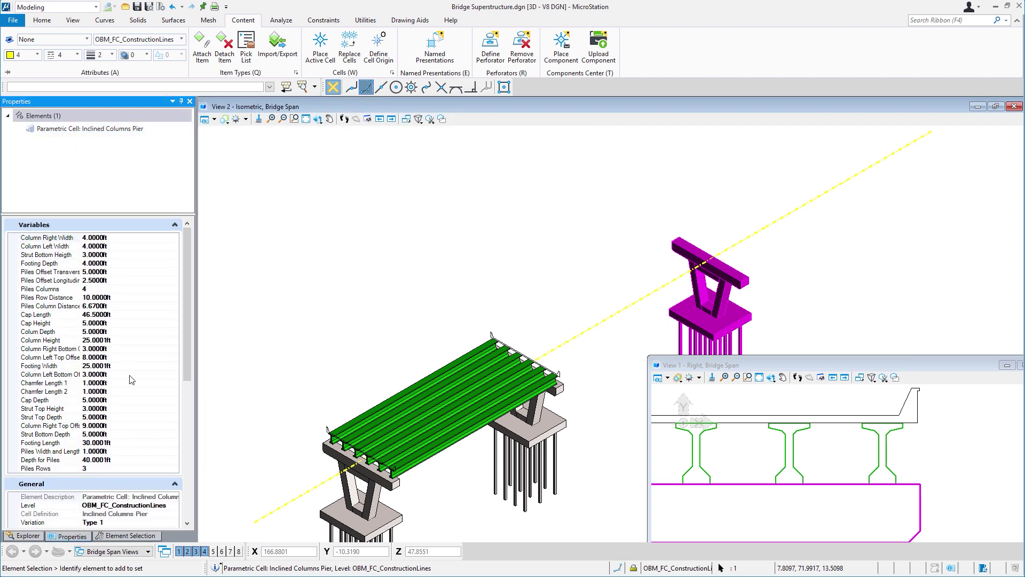
scroll(181, 352, "down", 9)
left_click(157, 291)
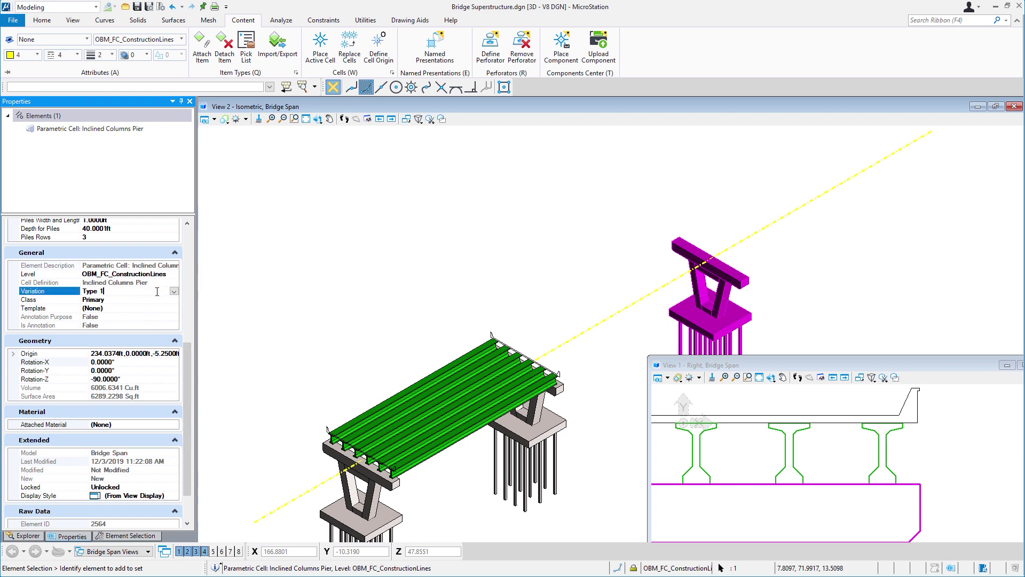
left_click(448, 292)
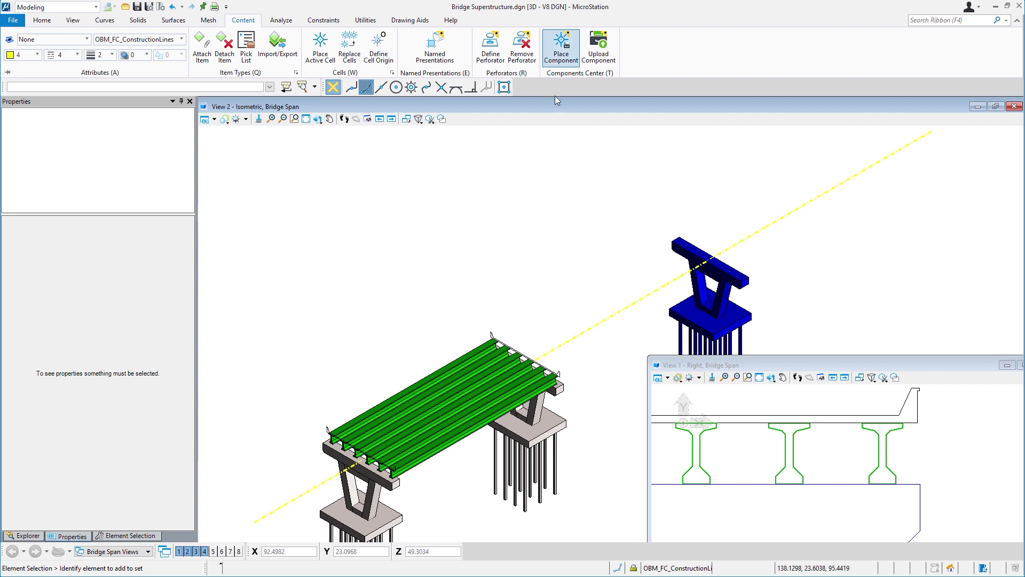
left_click(561, 46)
Step: Search for 'abutment' and inspect the 2 Ribbed Slab Abutment's published, Parametric and Is3D properties
left_click(482, 122)
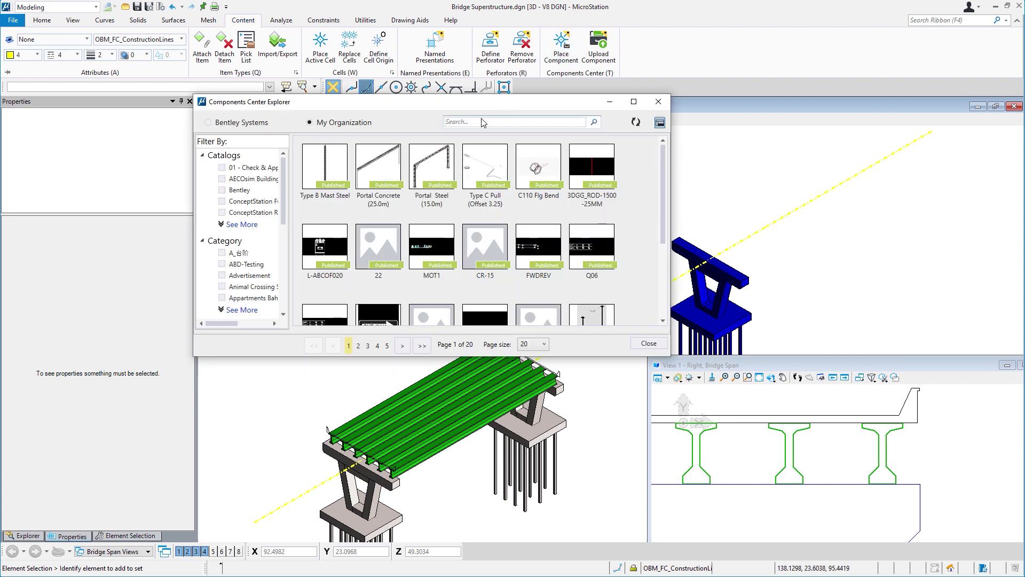
type("abutment")
key("Return")
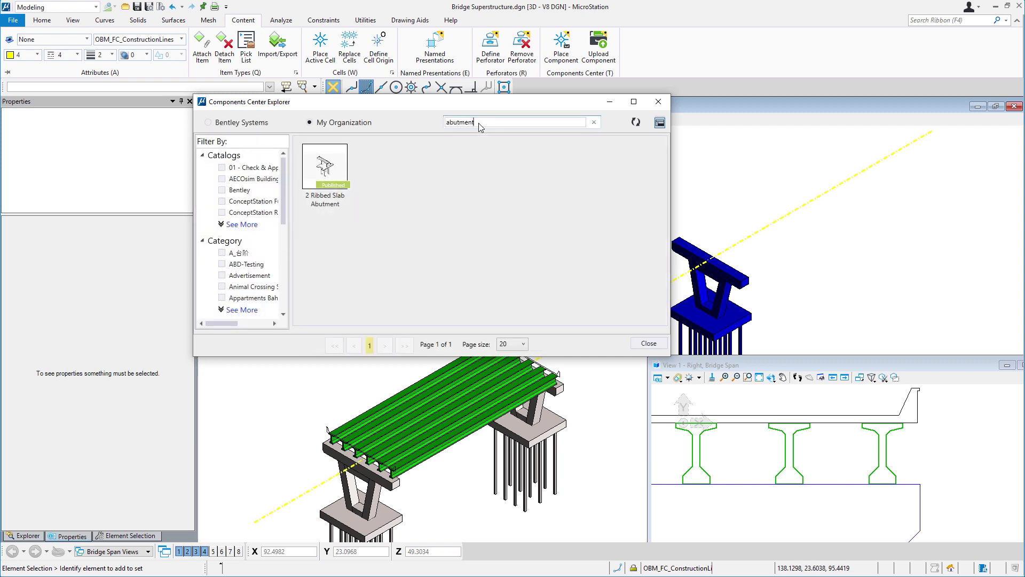
left_click(335, 184)
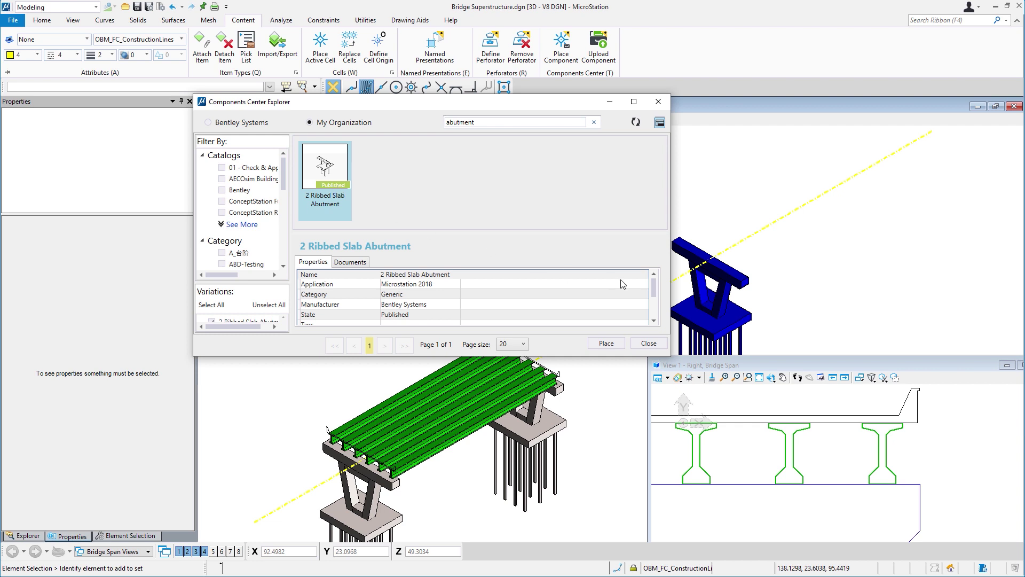
scroll(652, 290, "down", 2)
left_click(427, 289)
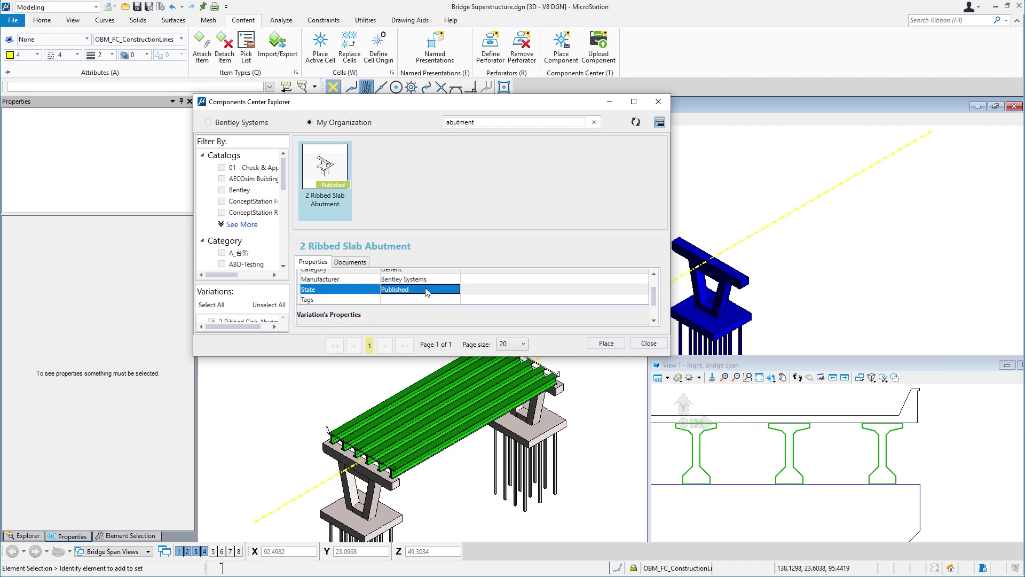
scroll(426, 292, "down", 1)
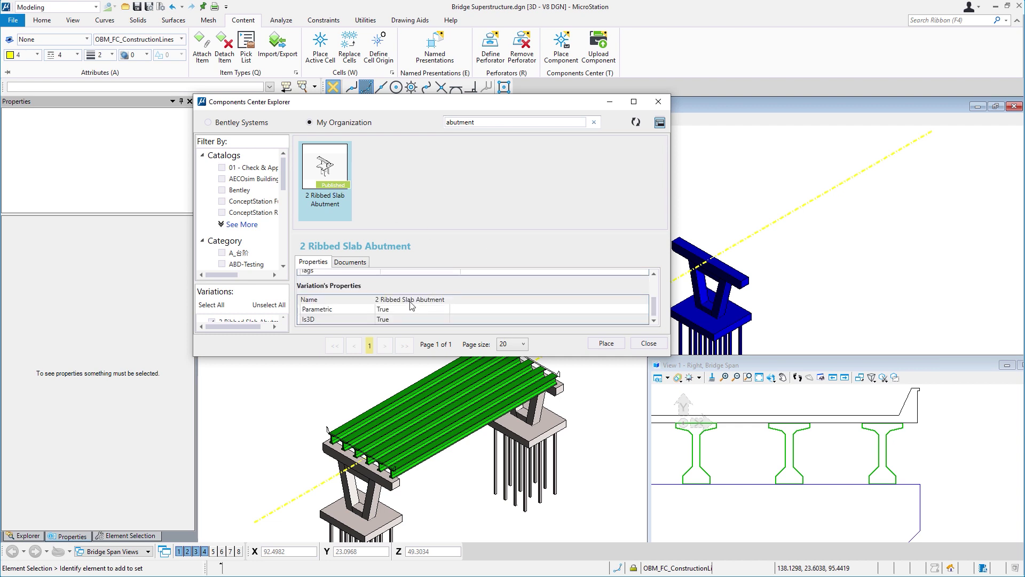
left_click(411, 309)
left_click(408, 319)
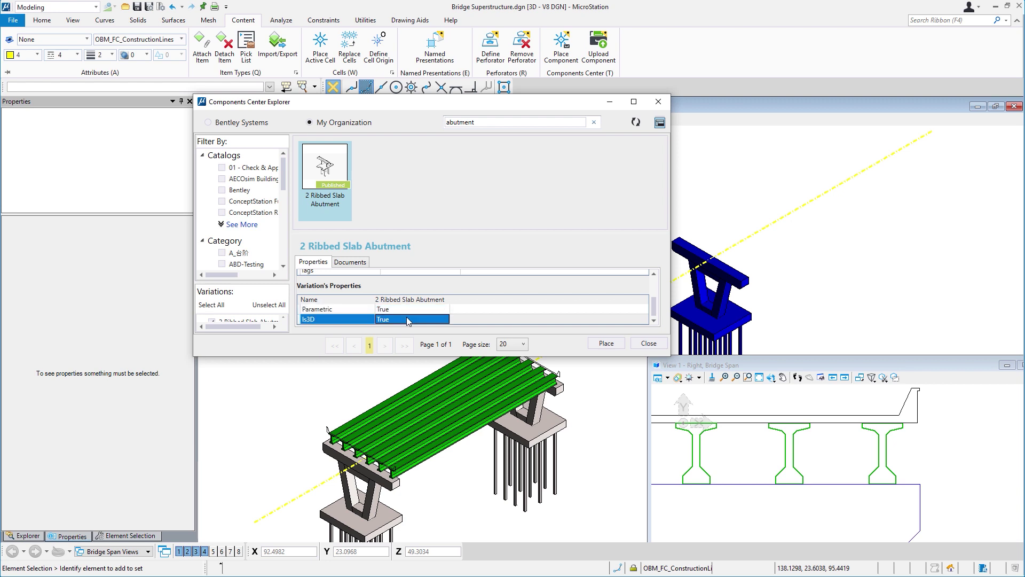
Step: Save the abutment's ASCE Approach Design document as ASCE Approach Design.png on the Desktop
left_click(361, 262)
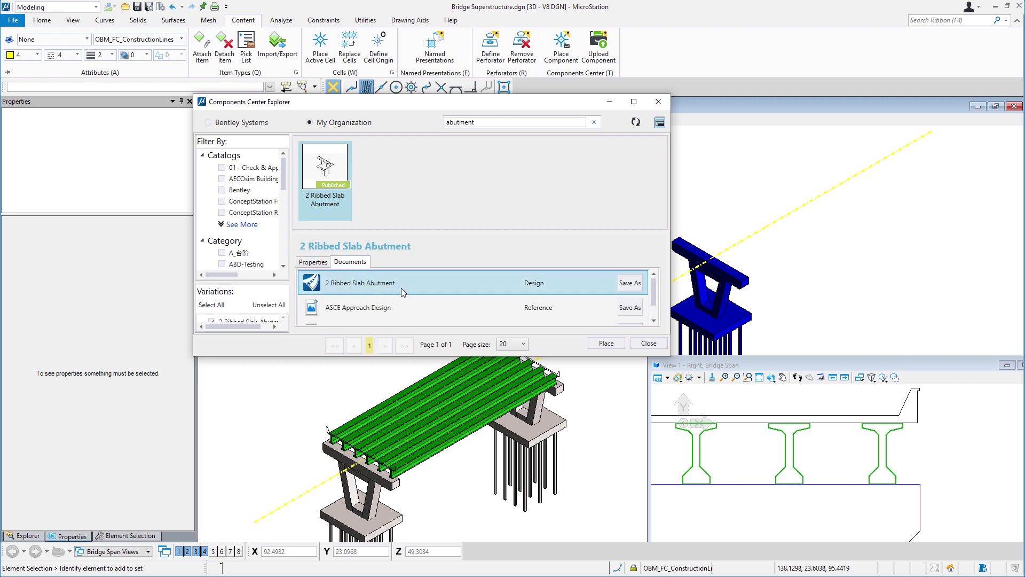
left_click(387, 308)
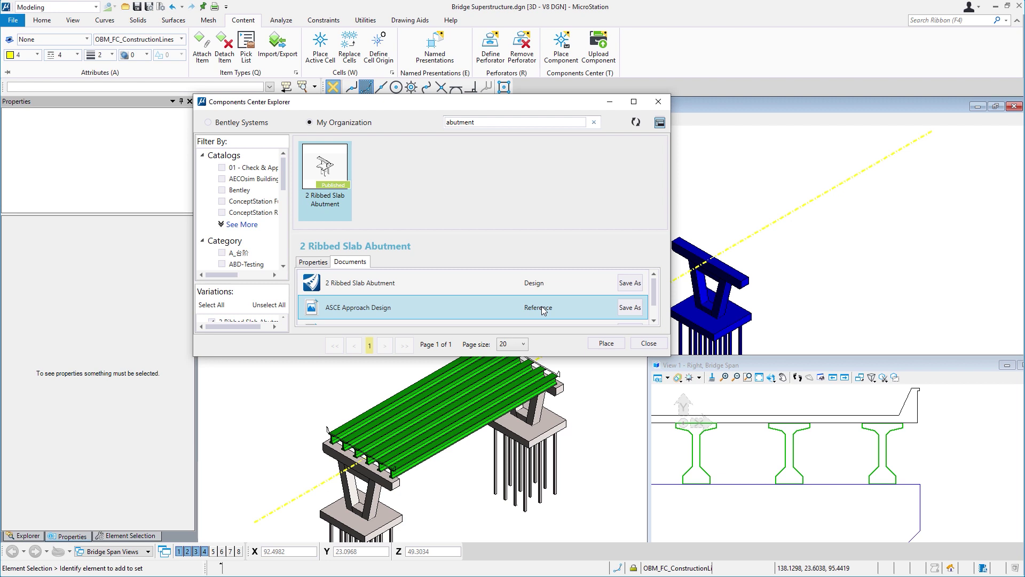
left_click(629, 307)
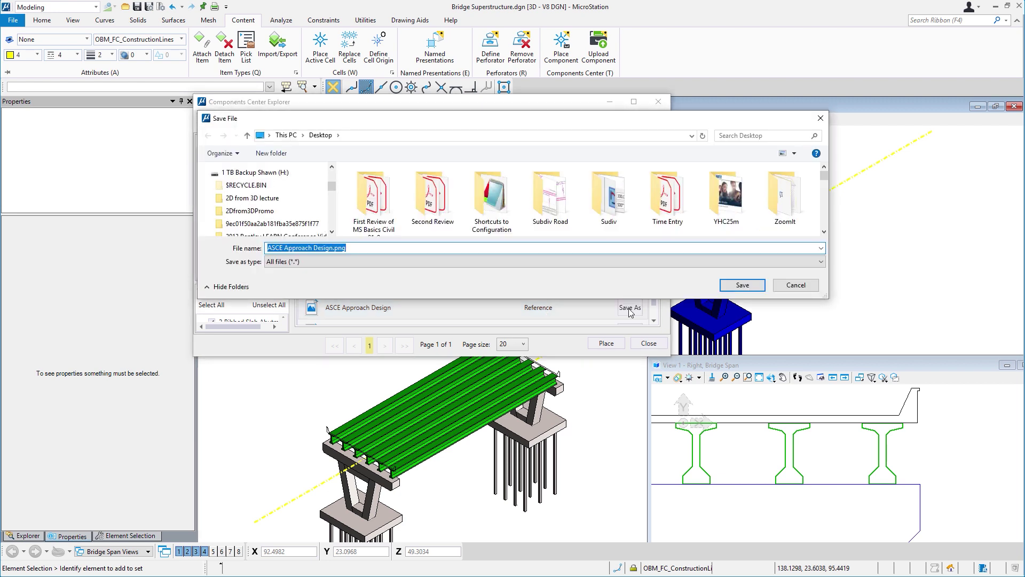
left_click(727, 285)
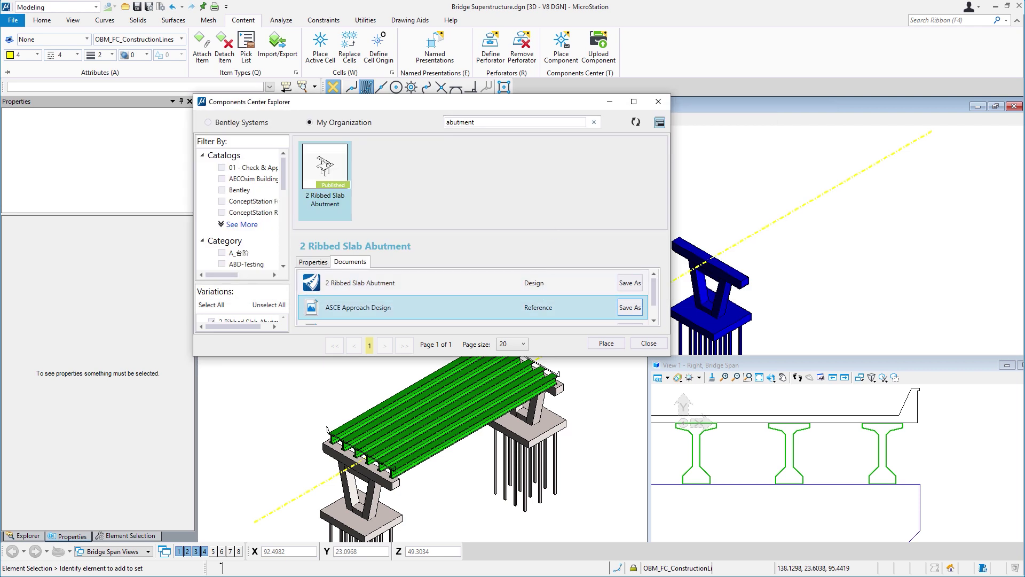
Step: Open ASCE Approach Design.png in Photos and zoom in on the abutment diagram
double_click(347, 307)
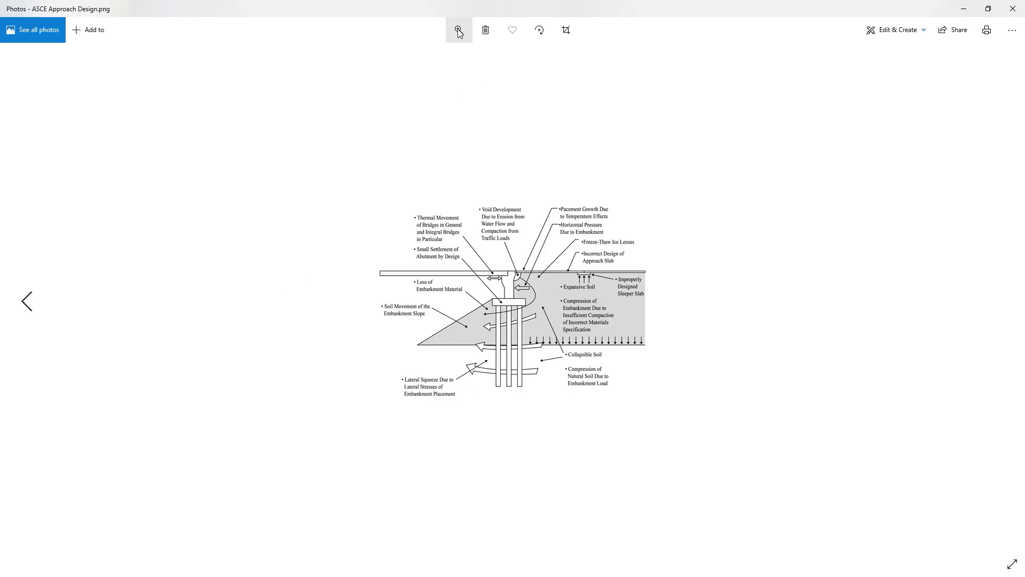
left_click(458, 32)
left_click(449, 55)
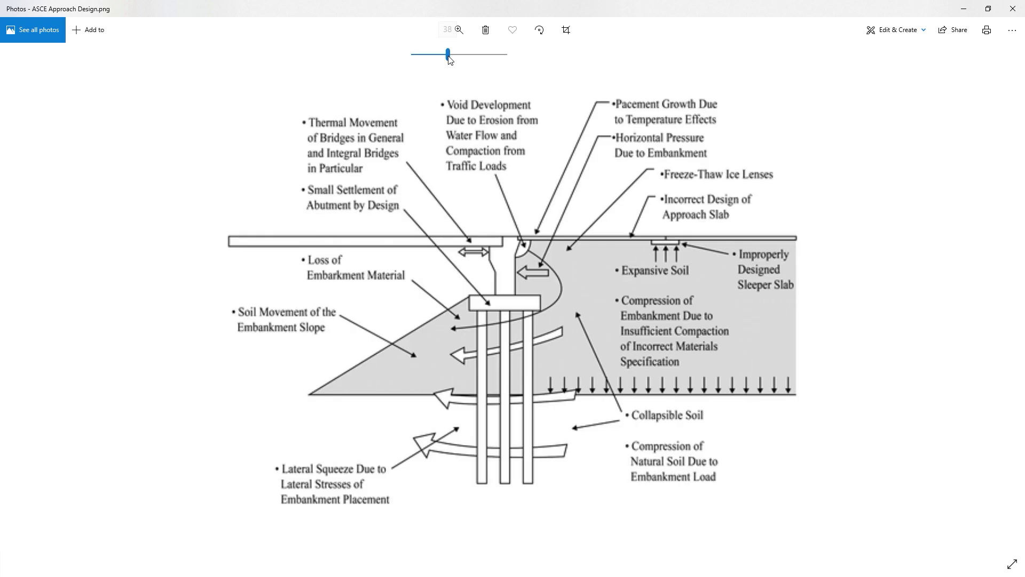
mouse_move(449, 57)
Step: Place a Type 1 2 Ribbed Slab Abutment with a 46.5 ft Cap Length at the alignment's far end in View 2
left_click(1012, 8)
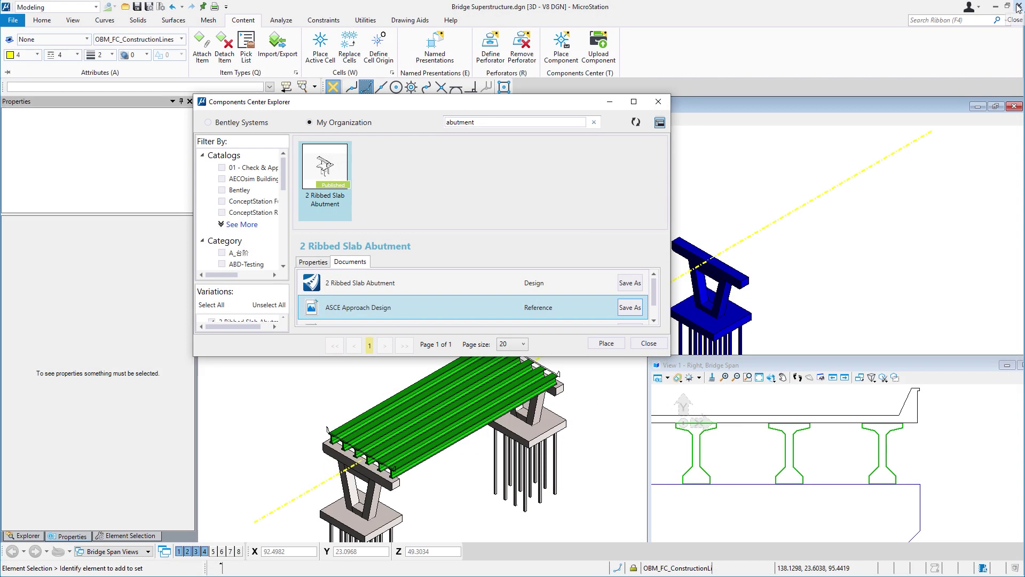
left_click(602, 343)
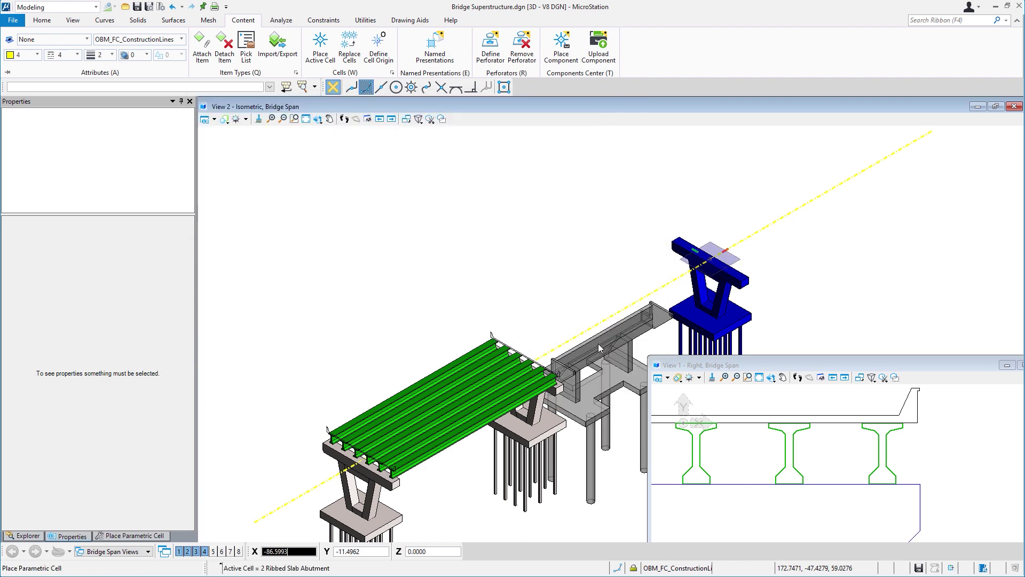
left_click(129, 536)
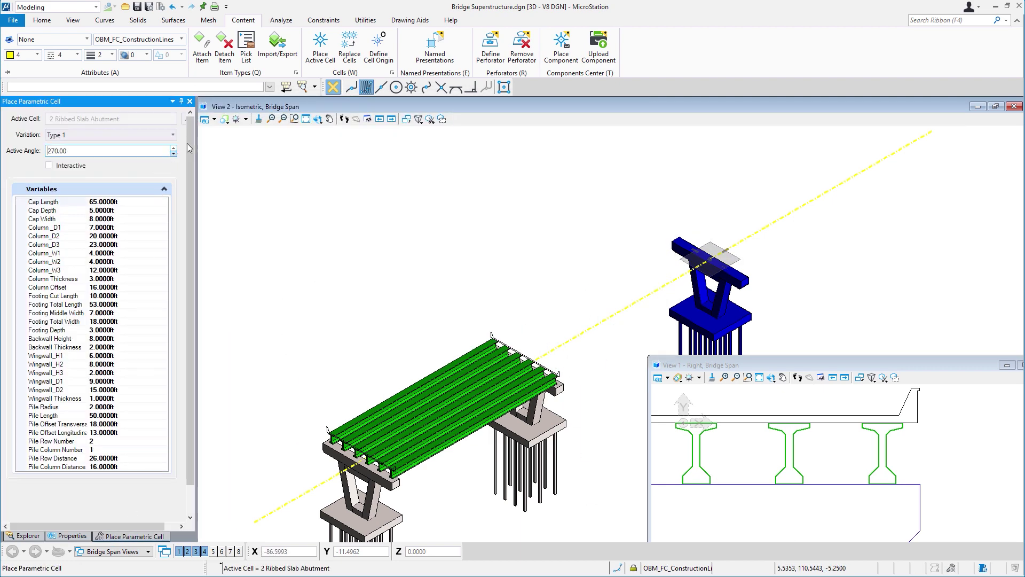
left_click(172, 134)
left_click(149, 142)
left_click(83, 202)
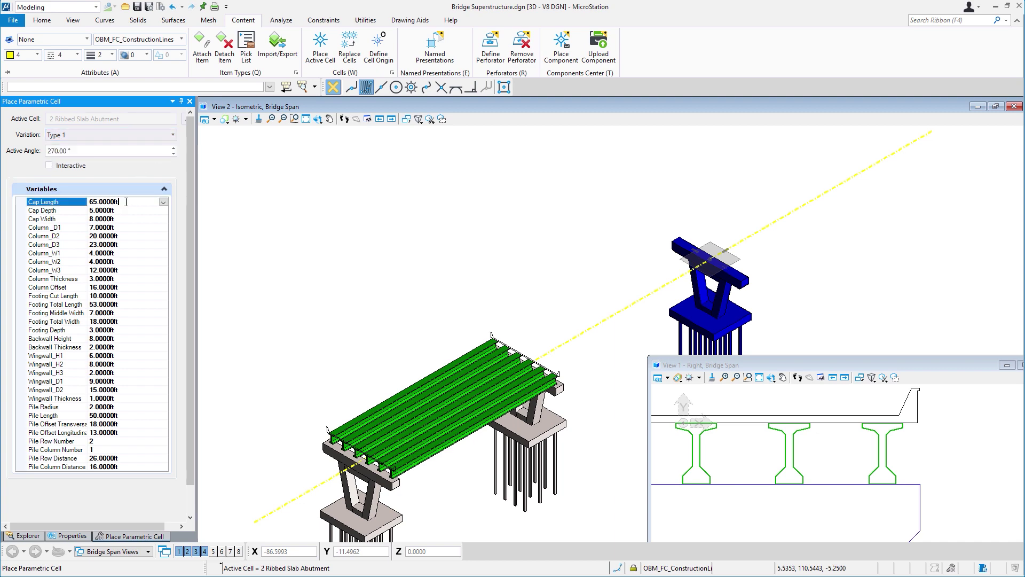
type("46.5")
key("Return")
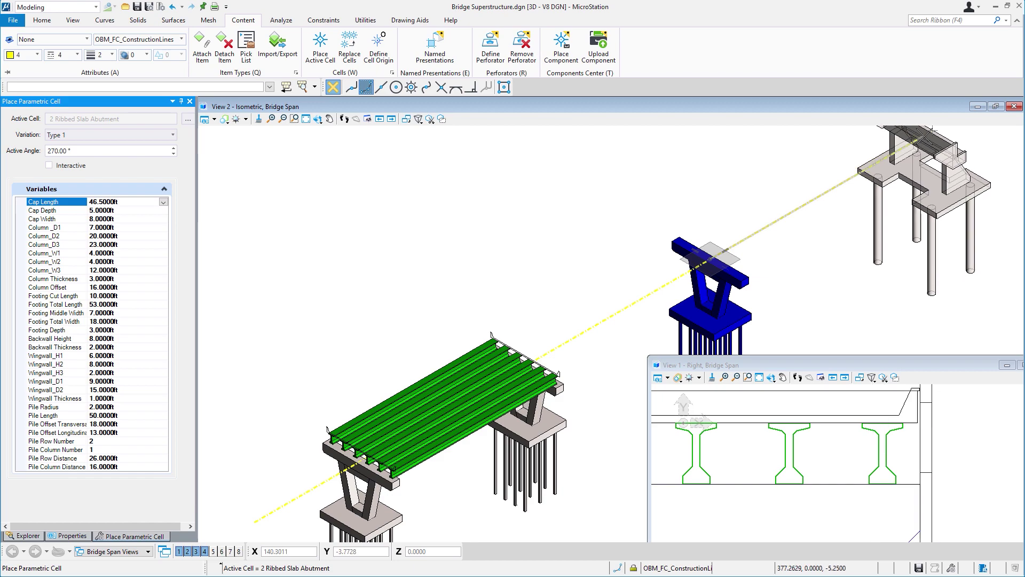
left_click(932, 130)
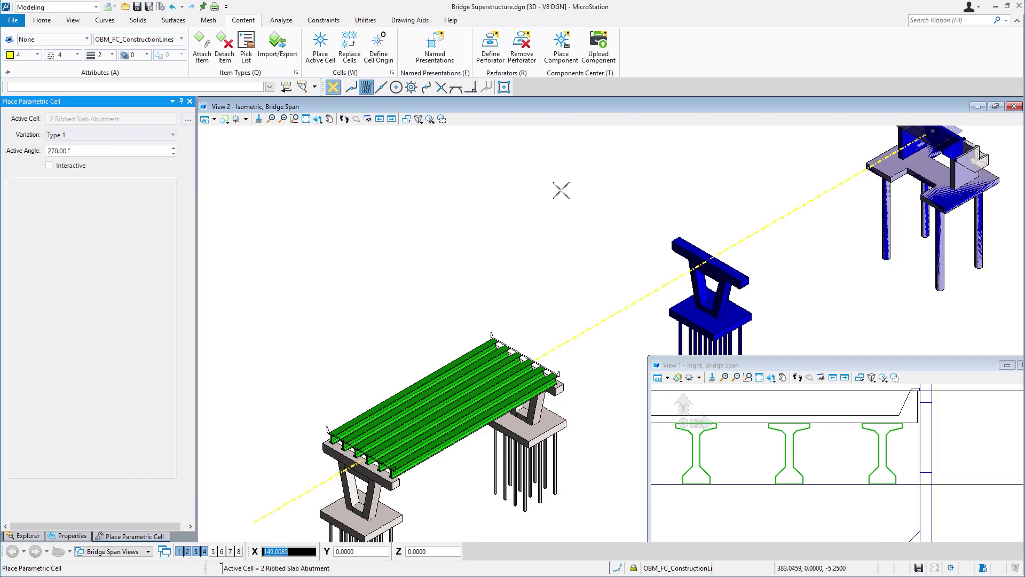
key("Escape")
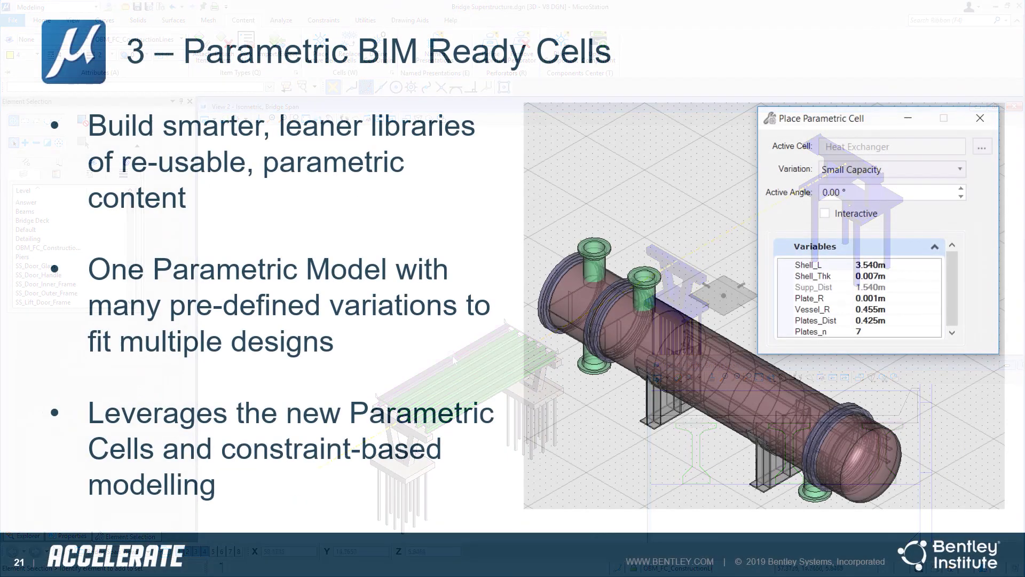